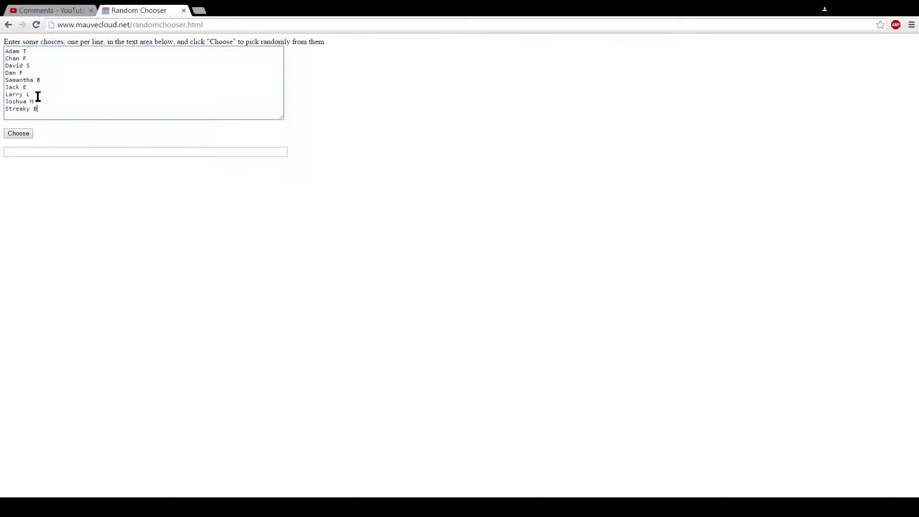
left_click(47, 12)
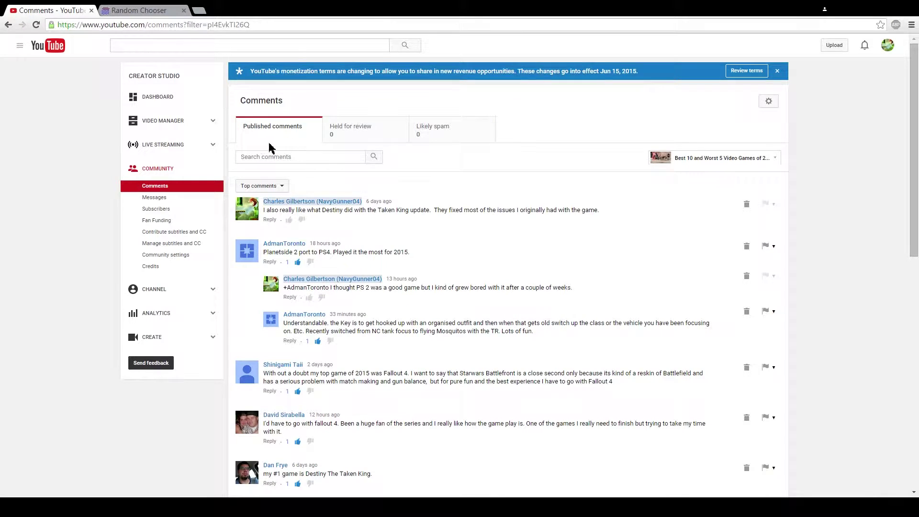
scroll(269, 149, "down", 3)
scroll(265, 154, "down", 2)
scroll(266, 154, "down", 2)
scroll(264, 151, "up", 4)
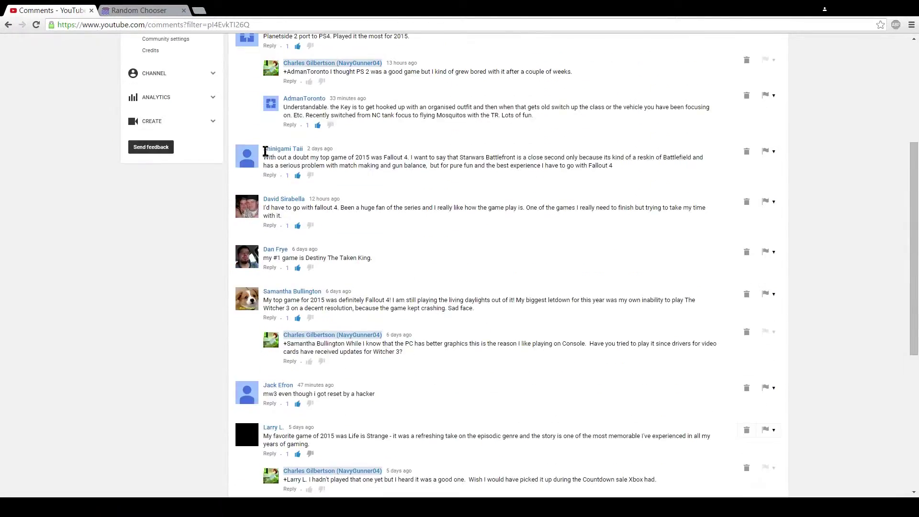
scroll(236, 118, "up", 3)
left_click(125, 9)
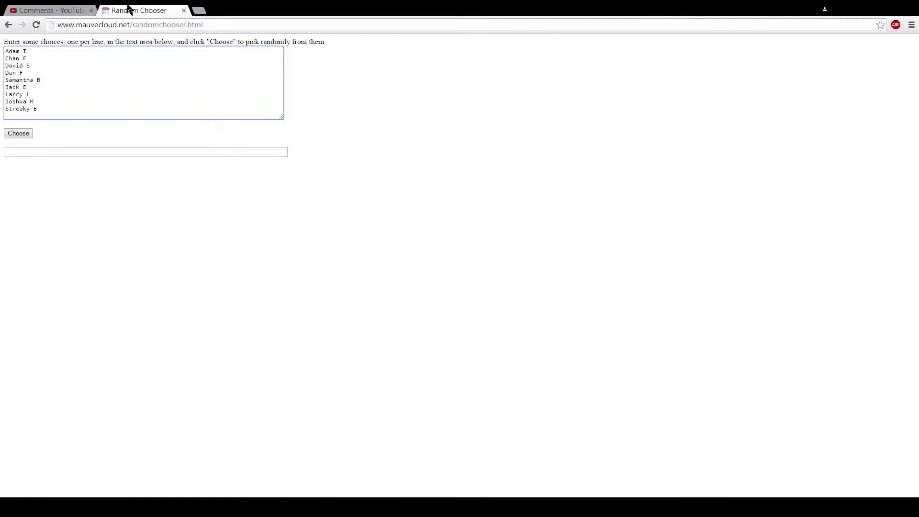
left_click(21, 138)
left_click(21, 138)
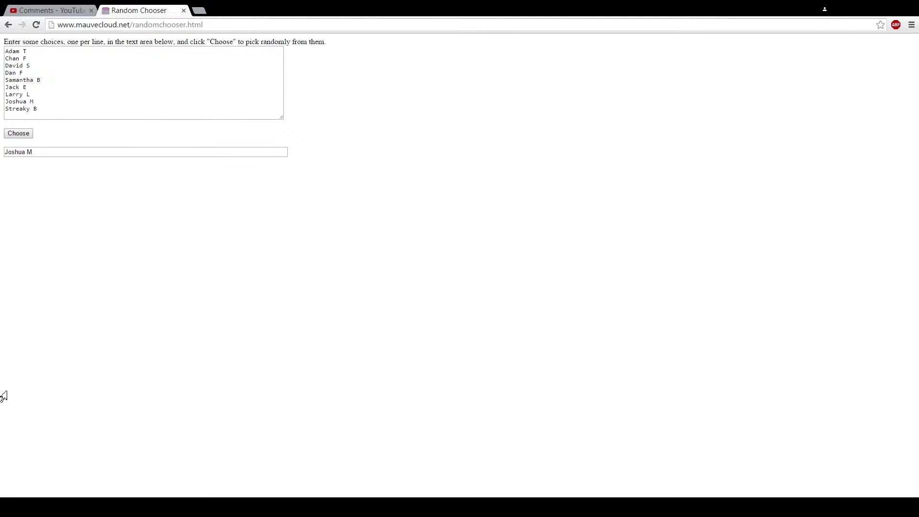
- Refresh the page and paste in the eight-name list without Joshua M
key("F5")
key("ctrl+v")
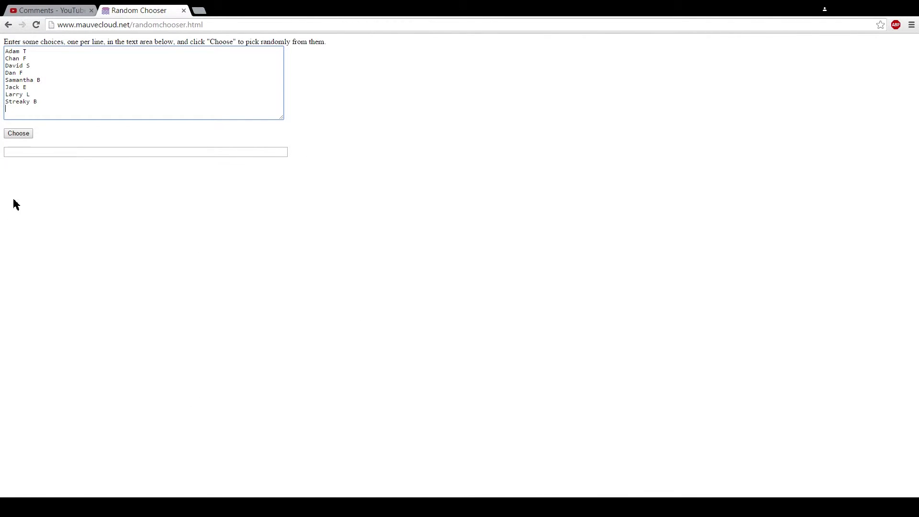
left_click(17, 136)
left_click(16, 136)
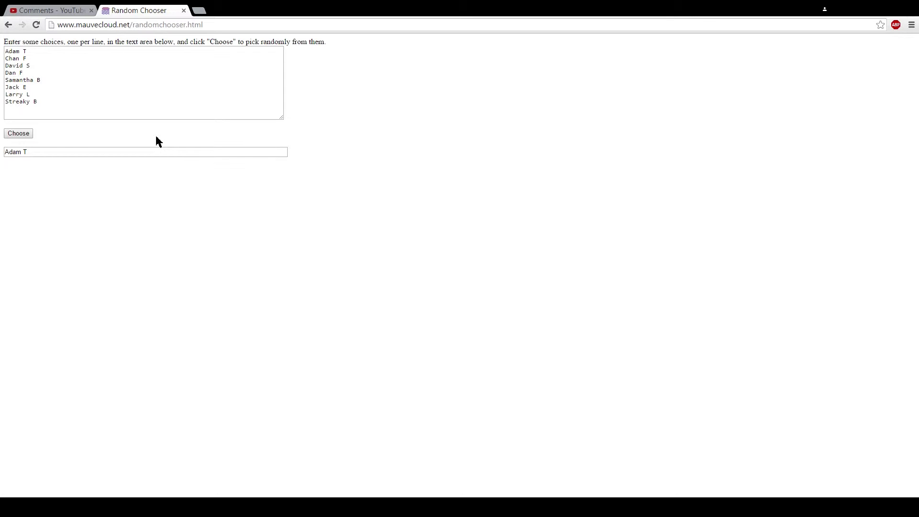